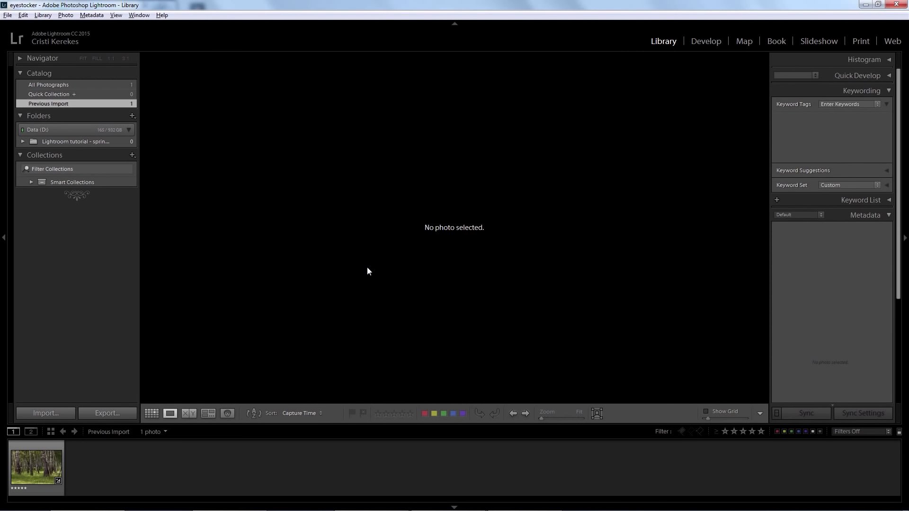
# - Load the birch forest photo IMG_3571.CR2 from the Filmstrip into Loupe view
pyautogui.click(37, 469)
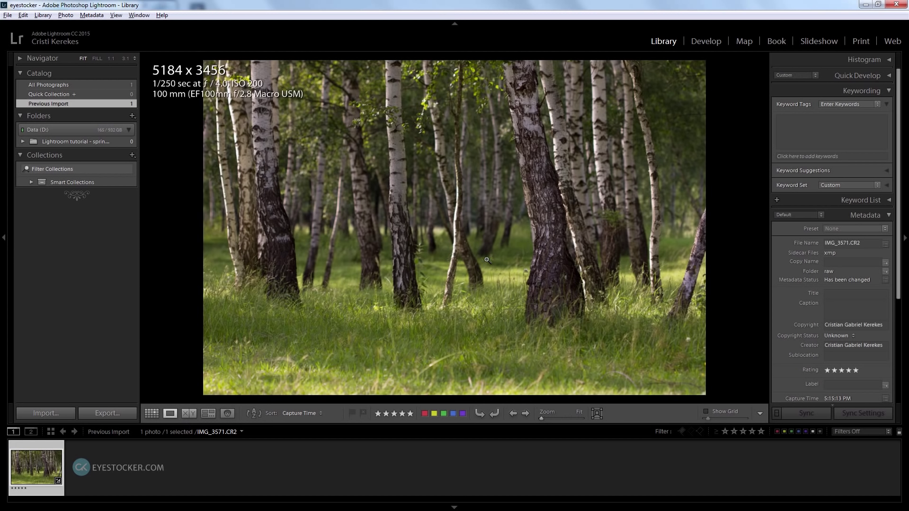
# - In Develop, set Exposure to +1.20 and raise Contrast to about +47
pyautogui.click(706, 41)
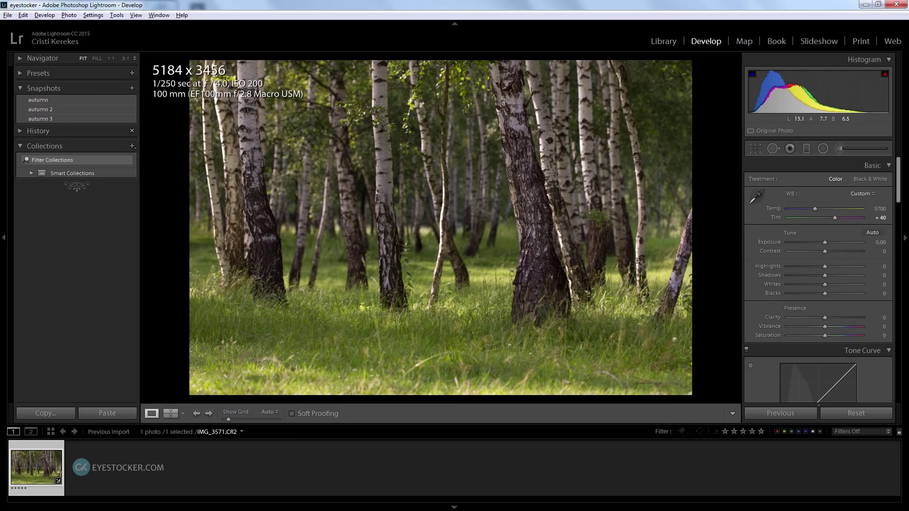
pyautogui.moveTo(825, 242); pyautogui.dragTo(874, 244)
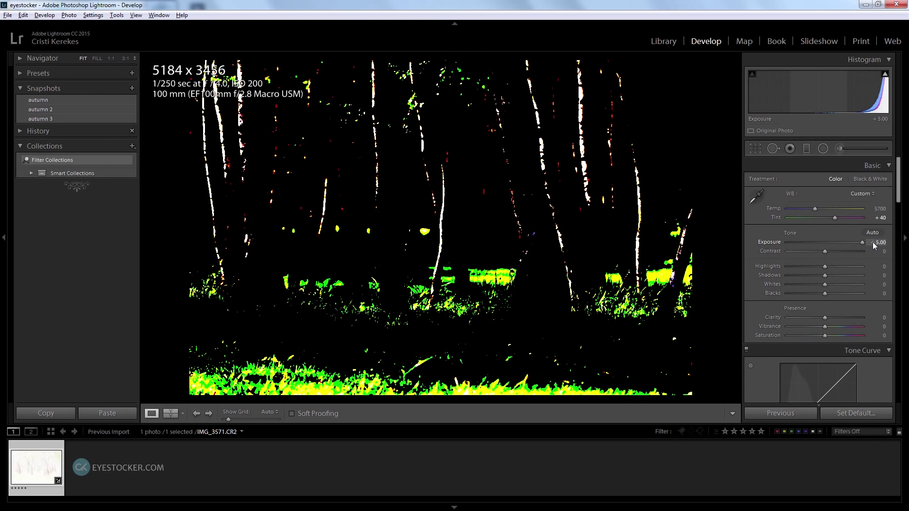
pyautogui.moveTo(874, 245); pyautogui.dragTo(833, 248)
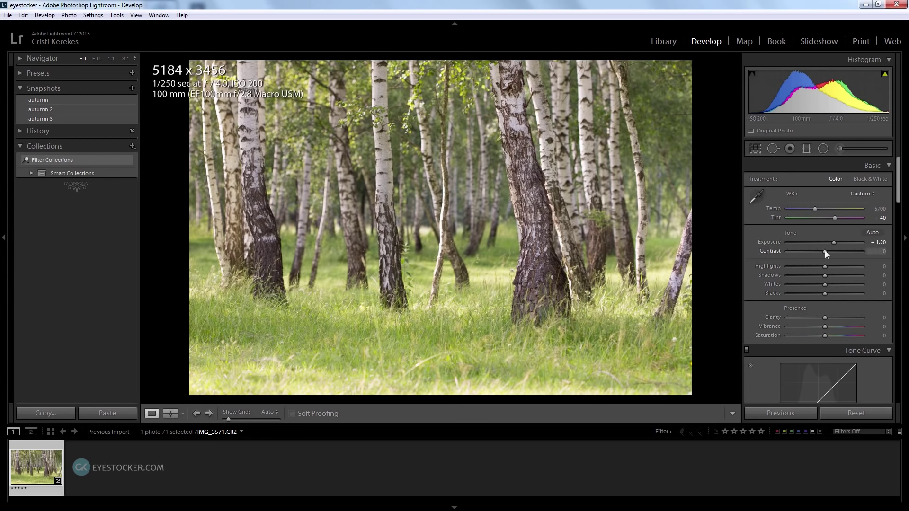
pyautogui.moveTo(824, 251); pyautogui.dragTo(855, 252)
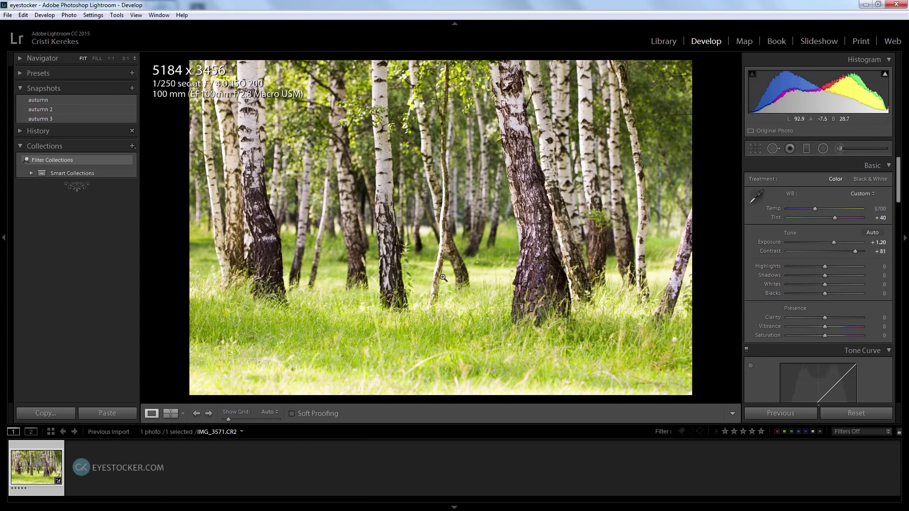
pyautogui.moveTo(855, 251); pyautogui.dragTo(843, 251)
# - Enter an exact Contrast value of +30
pyautogui.click(879, 251)
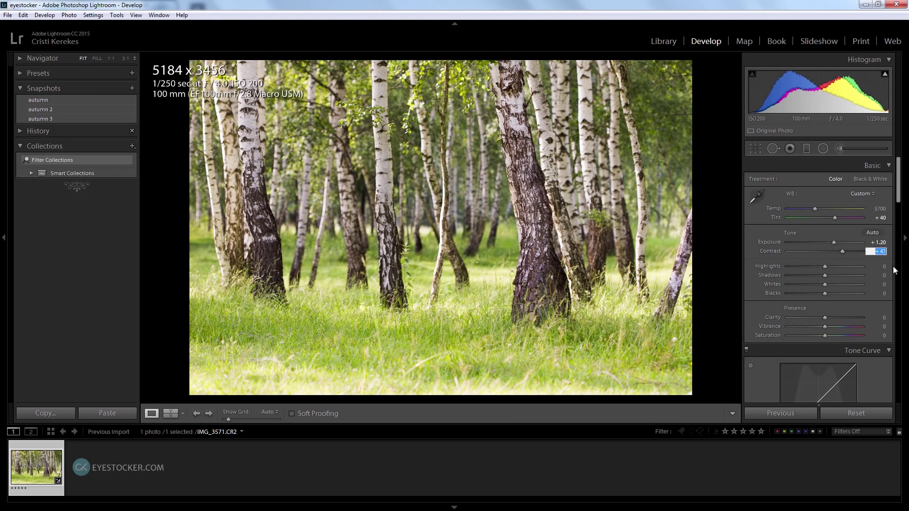
pyautogui.write('30')
pyautogui.press('Return')
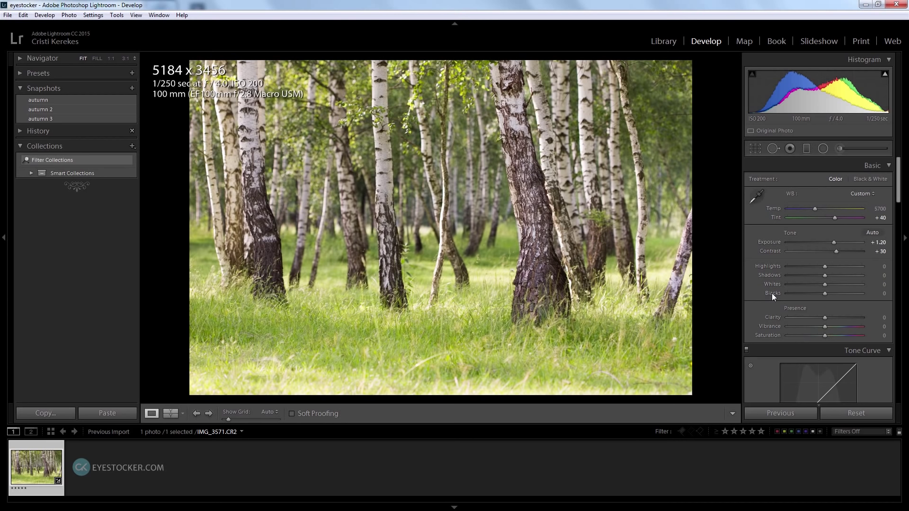
# - Pull the Blacks slider down to -25 to deepen the dark tones
pyautogui.moveTo(825, 294); pyautogui.dragTo(779, 293)
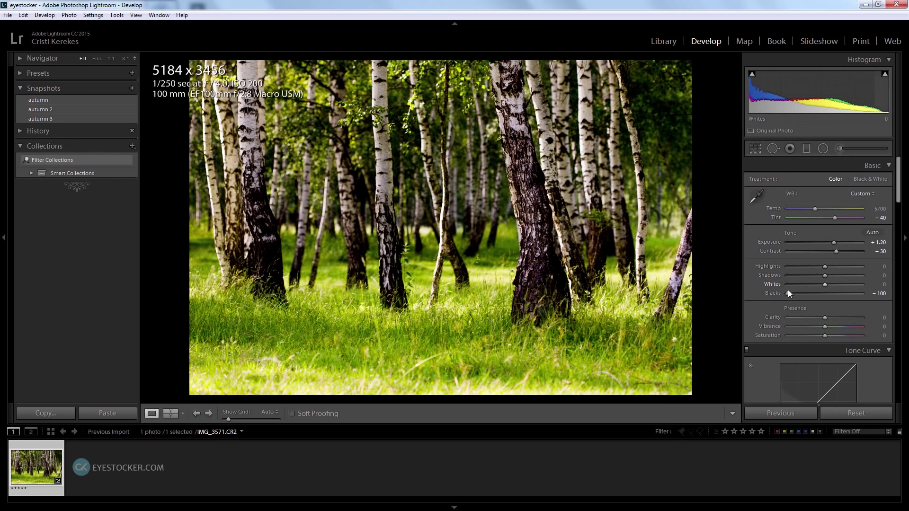
pyautogui.moveTo(788, 293); pyautogui.dragTo(816, 295)
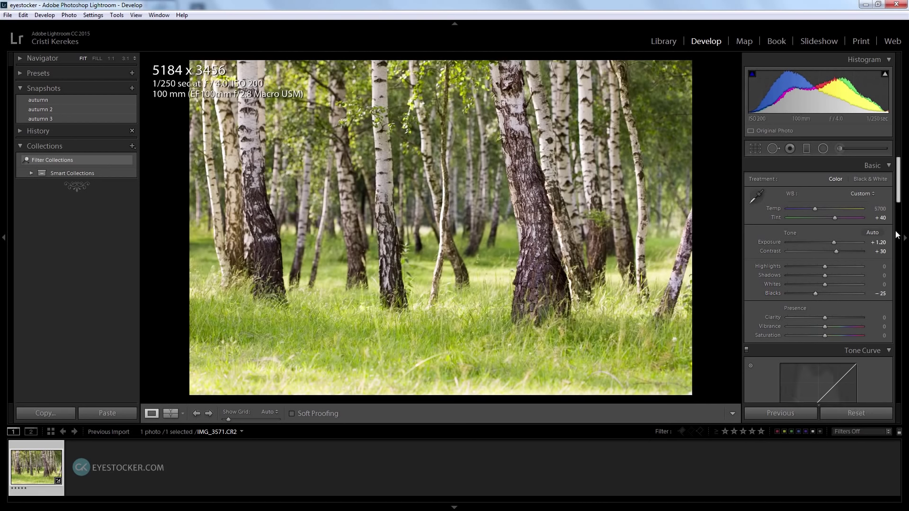
pyautogui.moveTo(898, 190); pyautogui.dragTo(898, 327)
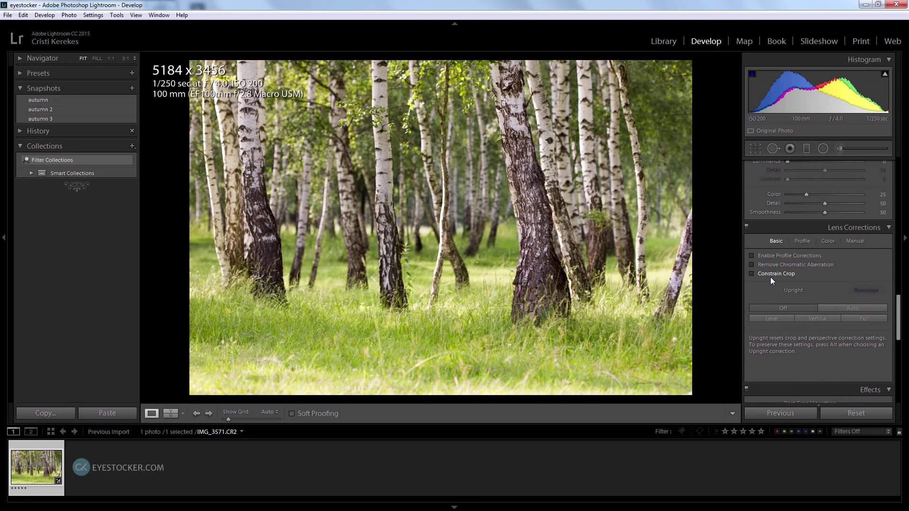
# - Check Enable Profile Corrections and Remove Chromatic Aberration in Lens Corrections
pyautogui.click(751, 256)
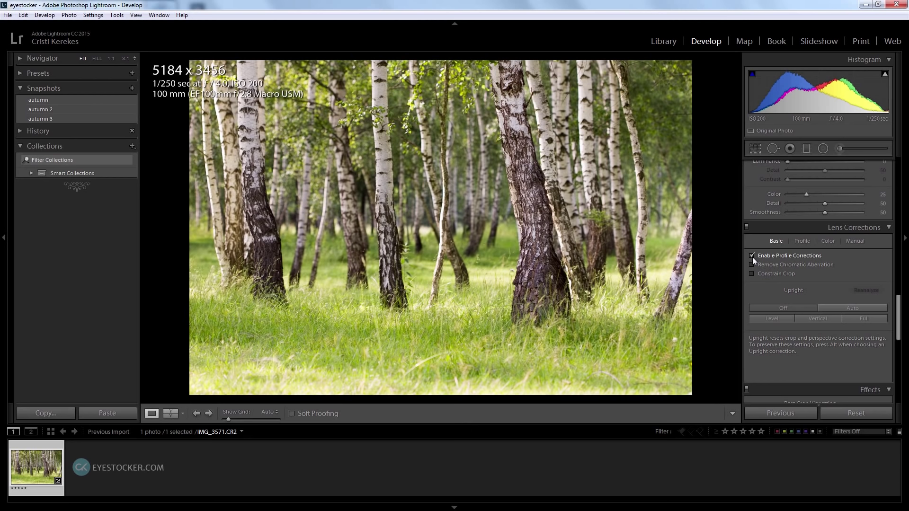
pyautogui.click(752, 265)
pyautogui.moveTo(898, 303); pyautogui.dragTo(903, 374)
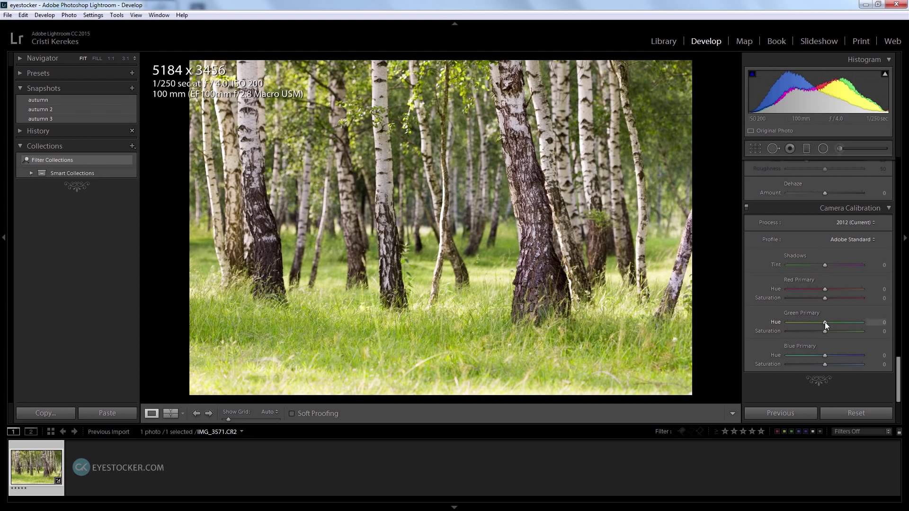
# - Set Green Primary Hue to -90, Blue Primary Hue to -100 and Blue Saturation to -18
pyautogui.press('Down')
pyautogui.press('Down')
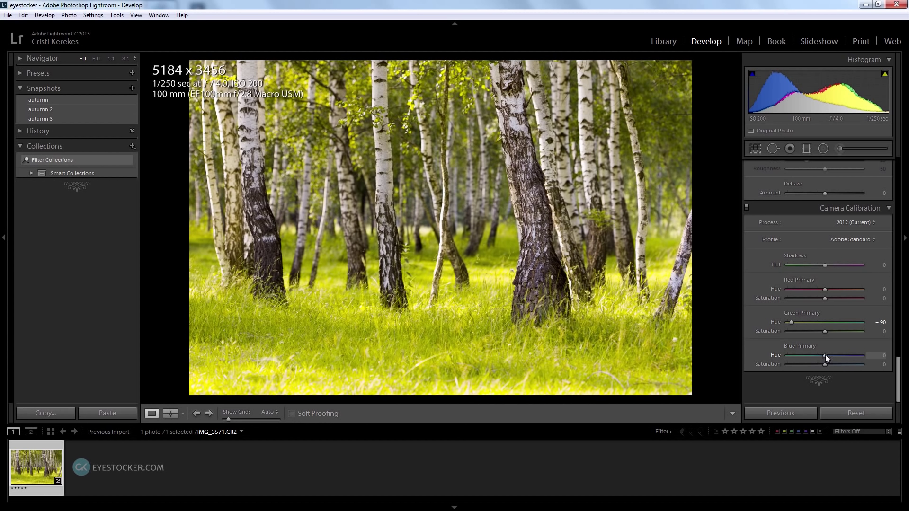
pyautogui.moveTo(794, 355); pyautogui.dragTo(782, 354)
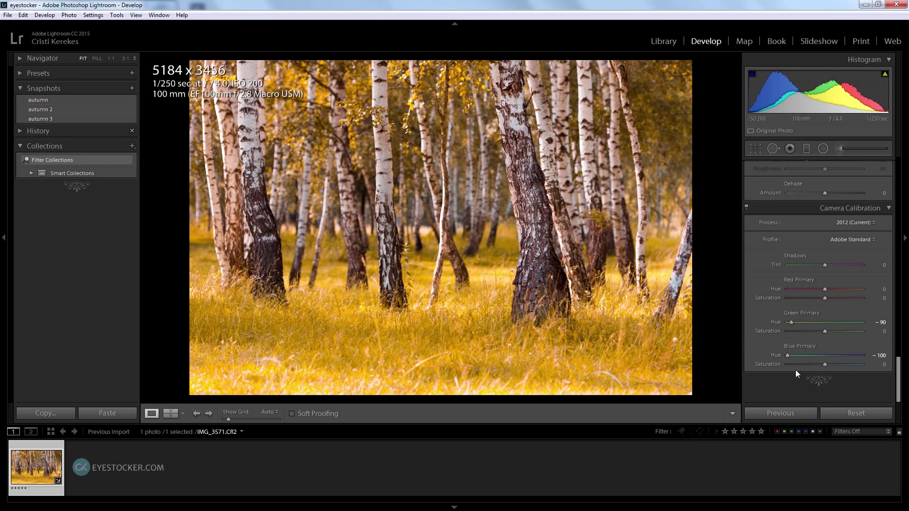
pyautogui.moveTo(824, 365)
pyautogui.mouseDown()
pyautogui.moveTo(789, 363)
pyautogui.moveTo(819, 365)
pyautogui.mouseUp()
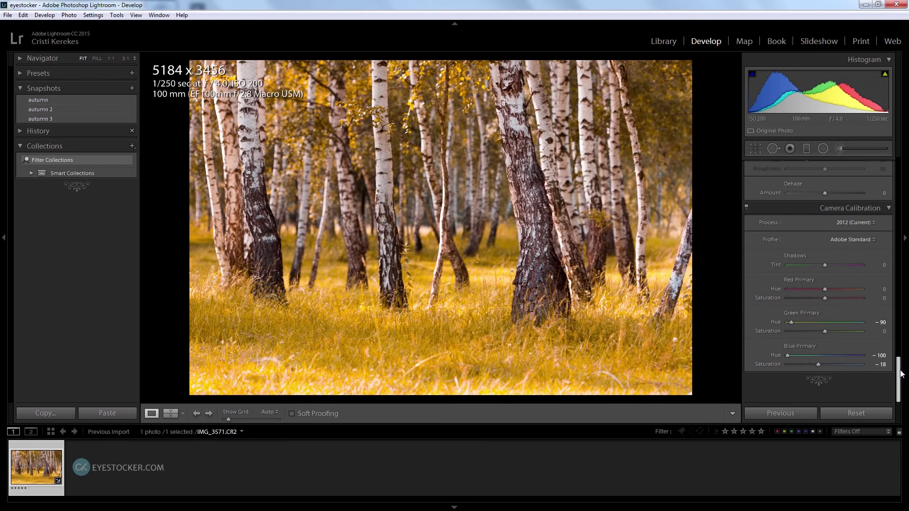
pyautogui.moveTo(899, 389); pyautogui.dragTo(900, 245)
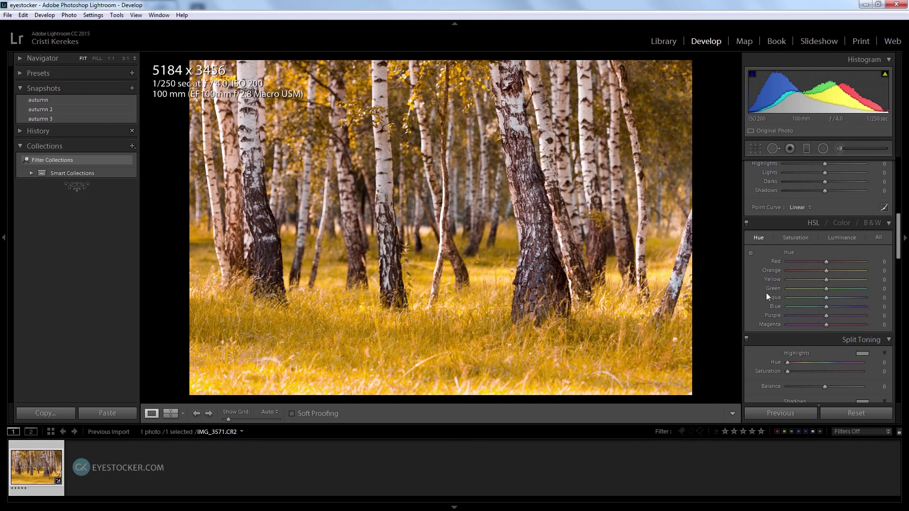
# - Shift the HSL Yellow hue to -40 and the Orange hue to -10
pyautogui.moveTo(899, 238); pyautogui.dragTo(899, 249)
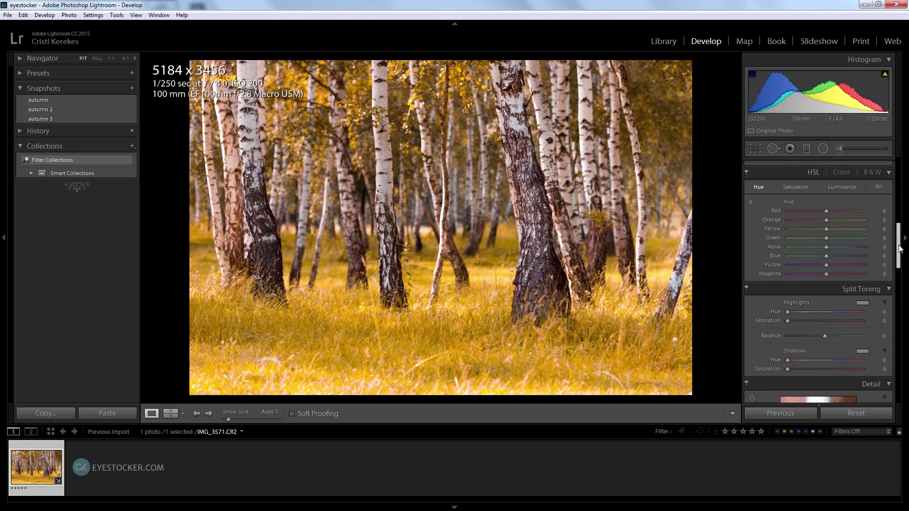
pyautogui.moveTo(826, 229); pyautogui.dragTo(810, 230)
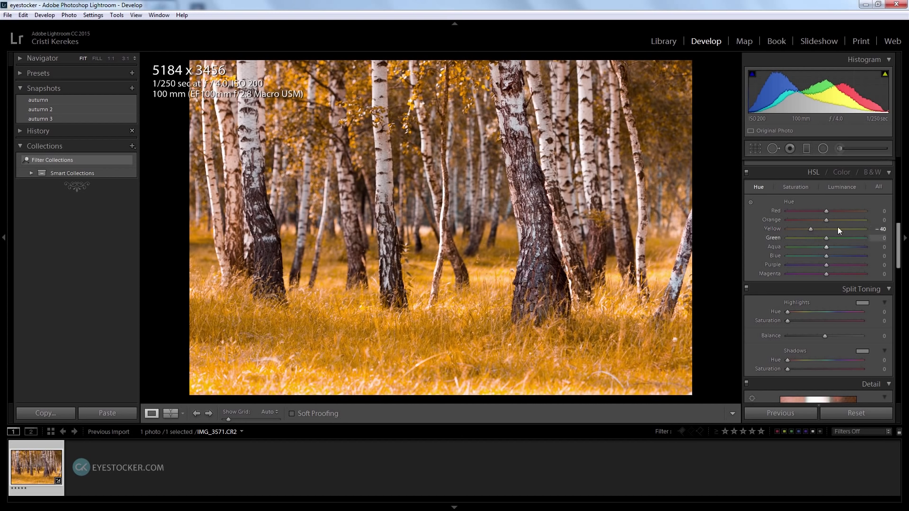
pyautogui.click(883, 220)
pyautogui.write('-10')
pyautogui.press('Return')
# - Lower the Basic panel Tint value to +10
pyautogui.moveTo(899, 229); pyautogui.dragTo(899, 163)
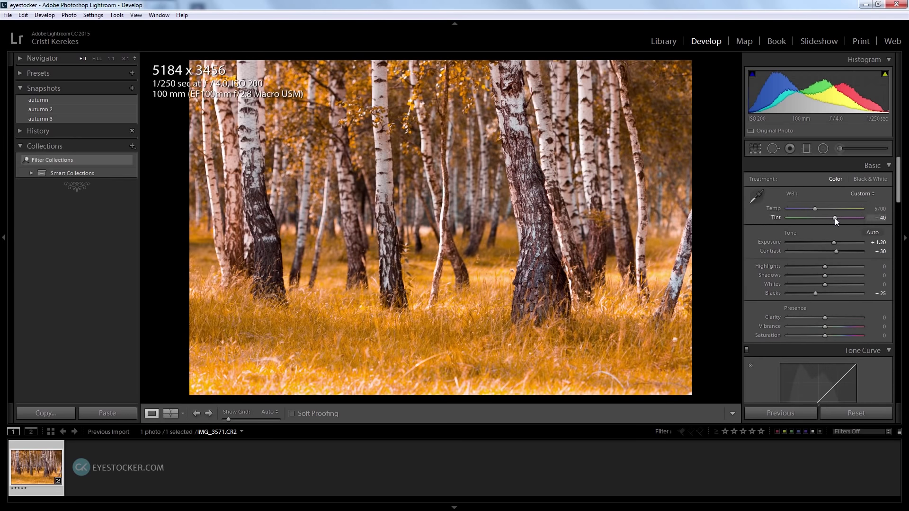
pyautogui.moveTo(834, 218); pyautogui.dragTo(827, 217)
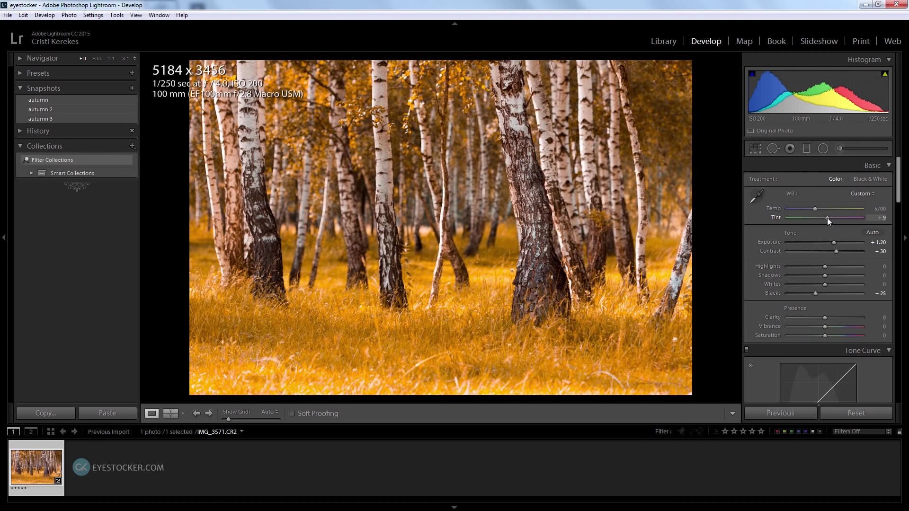
pyautogui.click(880, 218)
pyautogui.write('10')
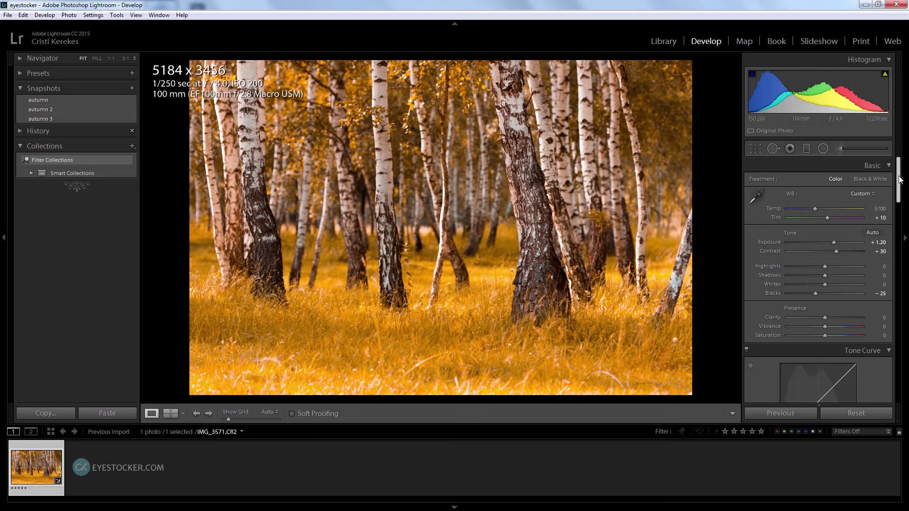
pyautogui.scroll(-1, 900, 178)
# - Build a point tone curve with the black point lifted to 12.5% for faded shadows
pyautogui.moveTo(900, 179); pyautogui.dragTo(900, 208)
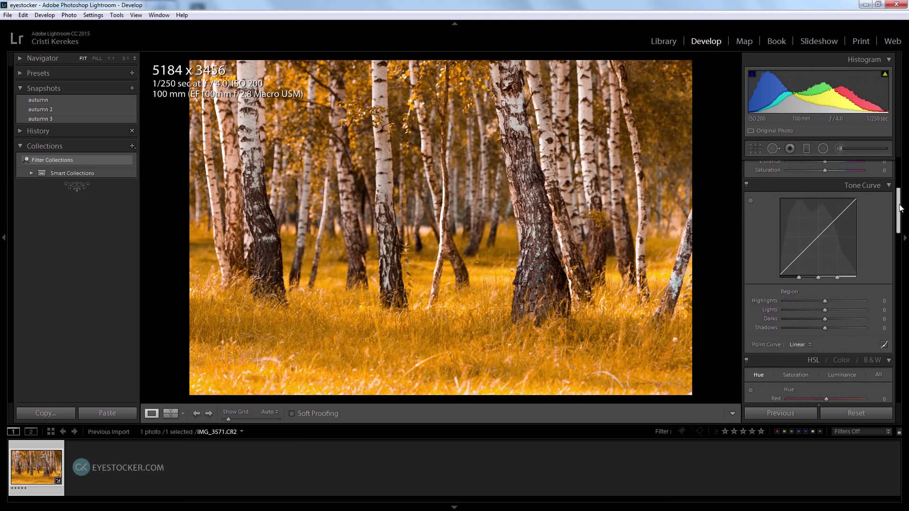
pyautogui.click(884, 345)
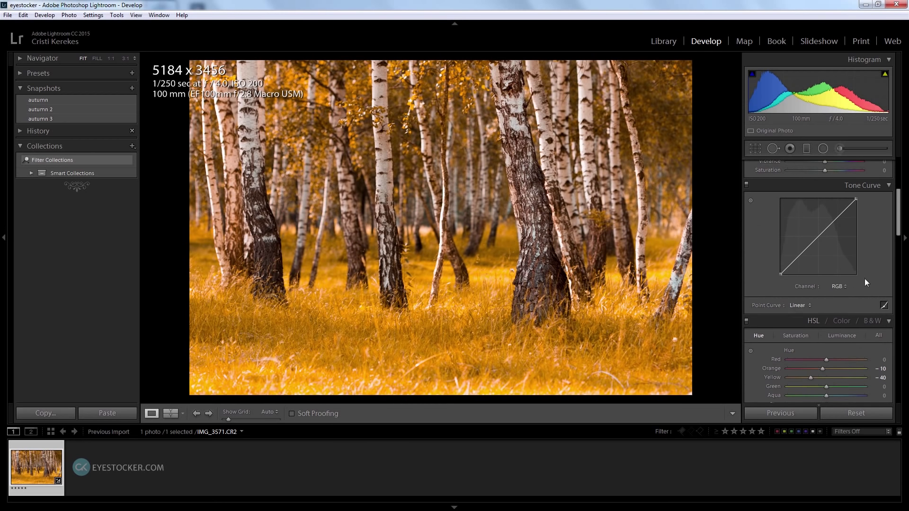
pyautogui.click(798, 256)
pyautogui.moveTo(781, 274); pyautogui.dragTo(780, 262)
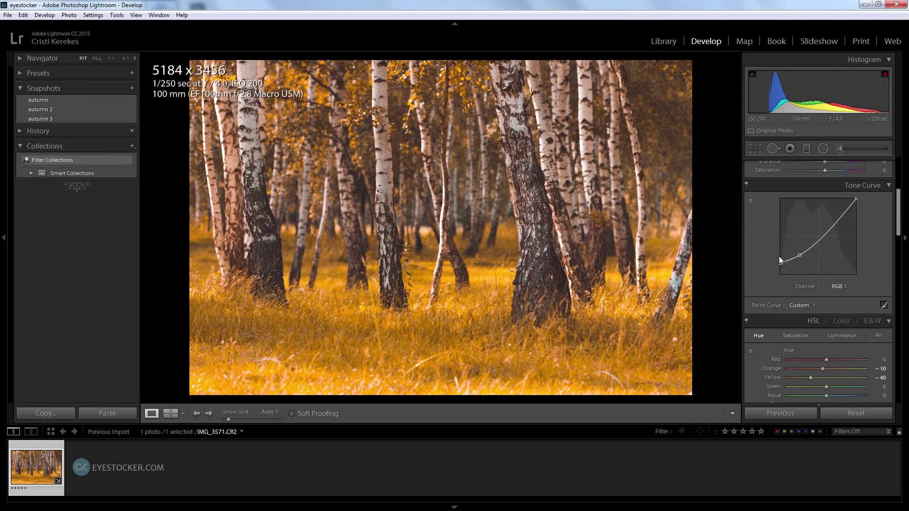
# - Toggle the Tone Curve panel off and on to compare its effect, leaving it enabled
pyautogui.click(746, 184)
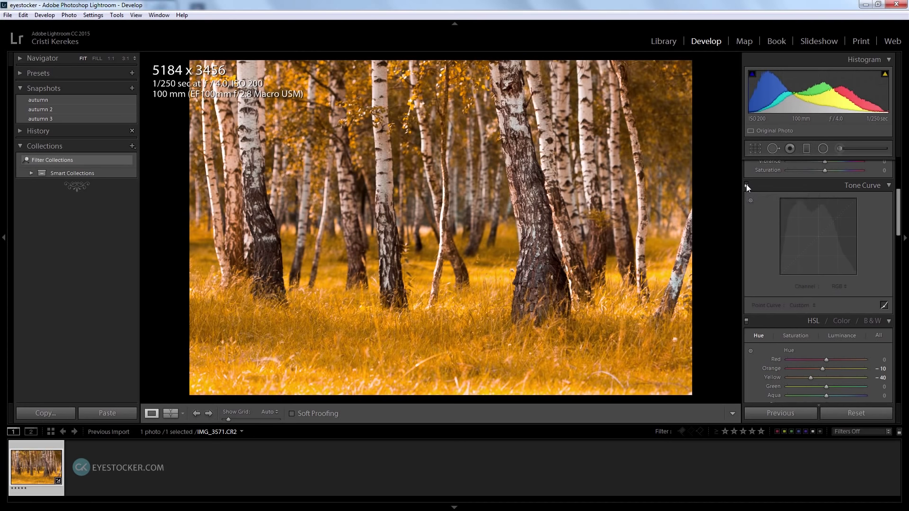
pyautogui.click(746, 184)
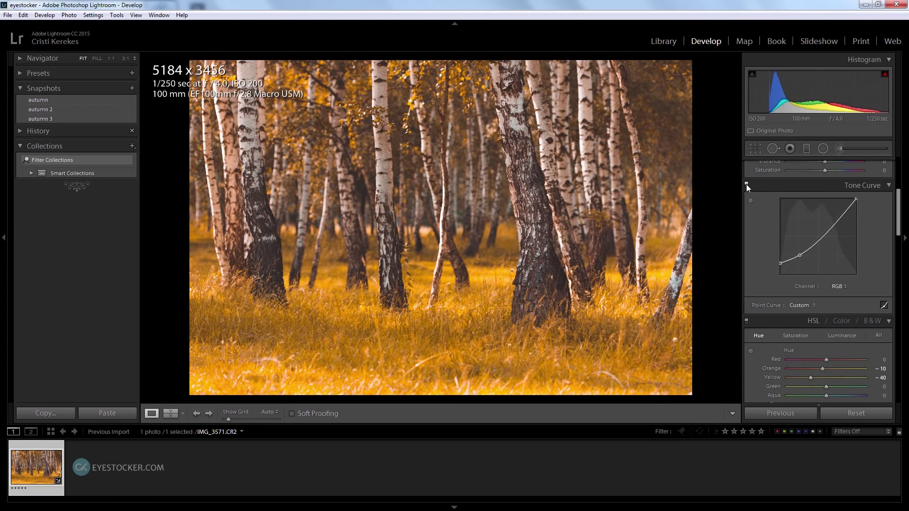
pyautogui.click(746, 184)
pyautogui.click(746, 184)
# - Show a Before/After Left/Right comparison and hide all panels to enlarge it
pyautogui.click(172, 413)
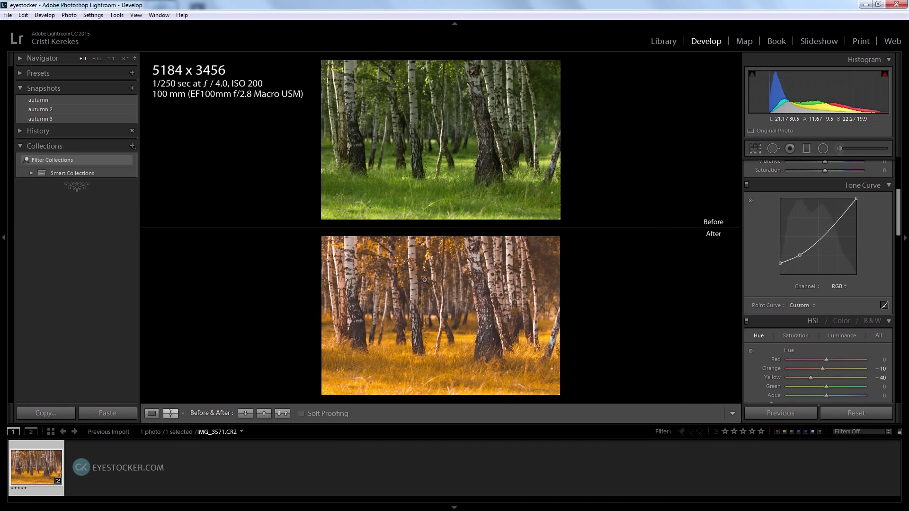
pyautogui.click(182, 414)
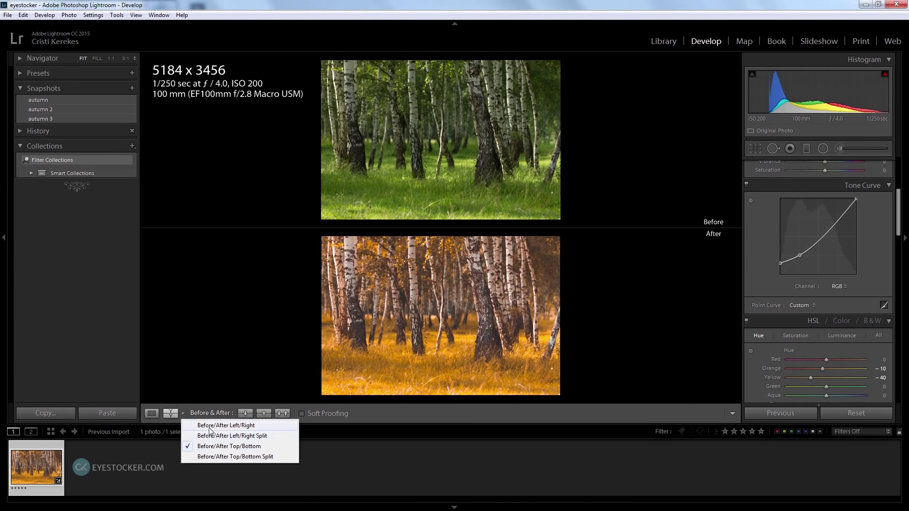
pyautogui.click(240, 426)
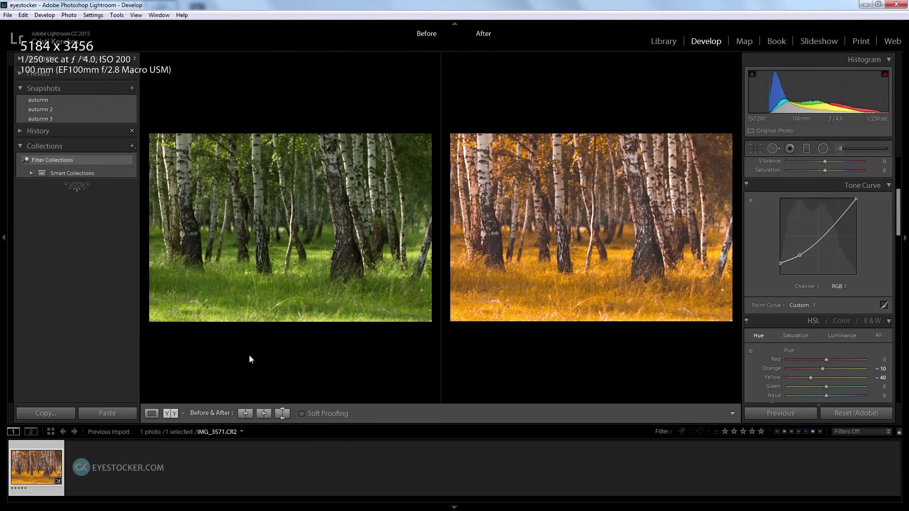
pyautogui.hotkey('shift', 'Tab')
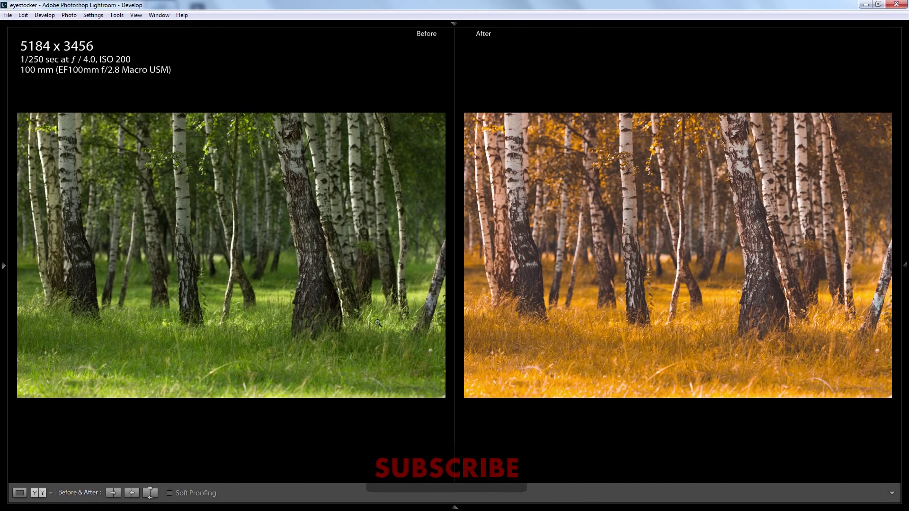
pyautogui.hotkey('shift', 'Tab')
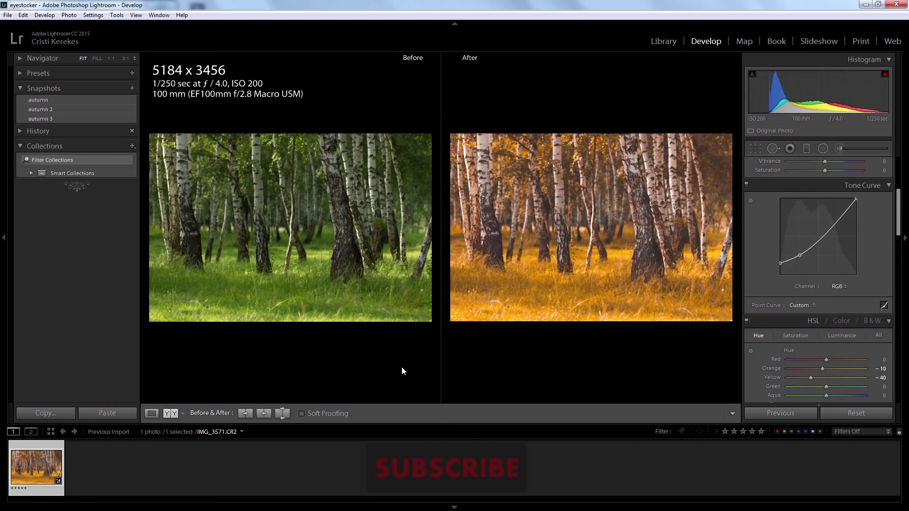